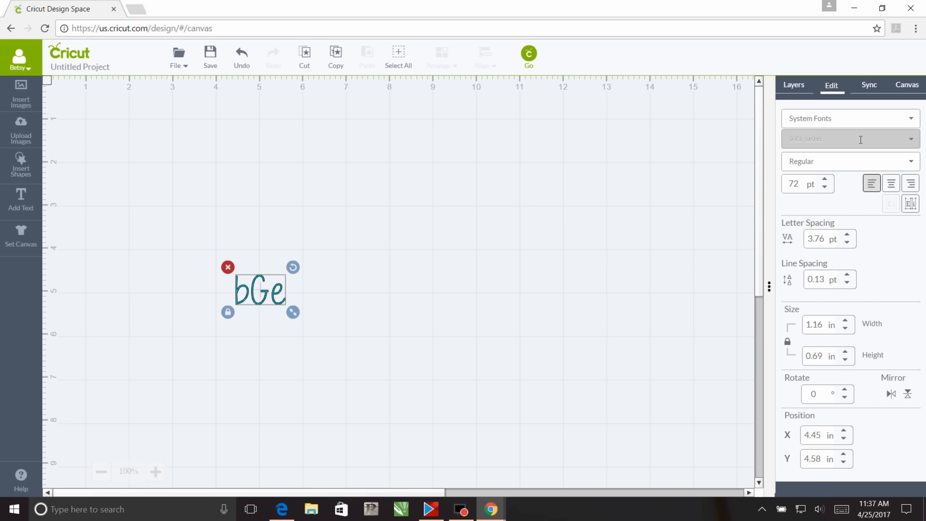
Step: Search the system fonts for "mo" and apply the monogram font listed just above Monotype Corsiva to the bGe text
click(860, 140)
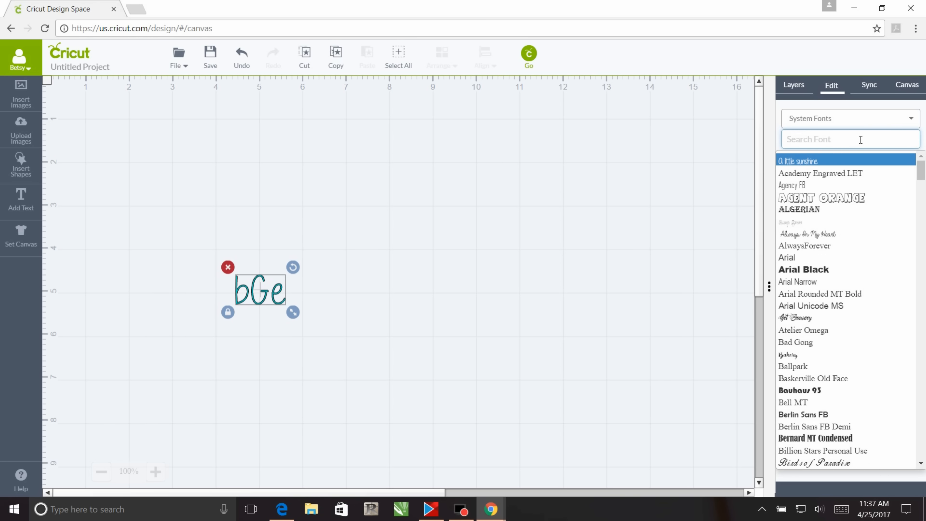
text(m)
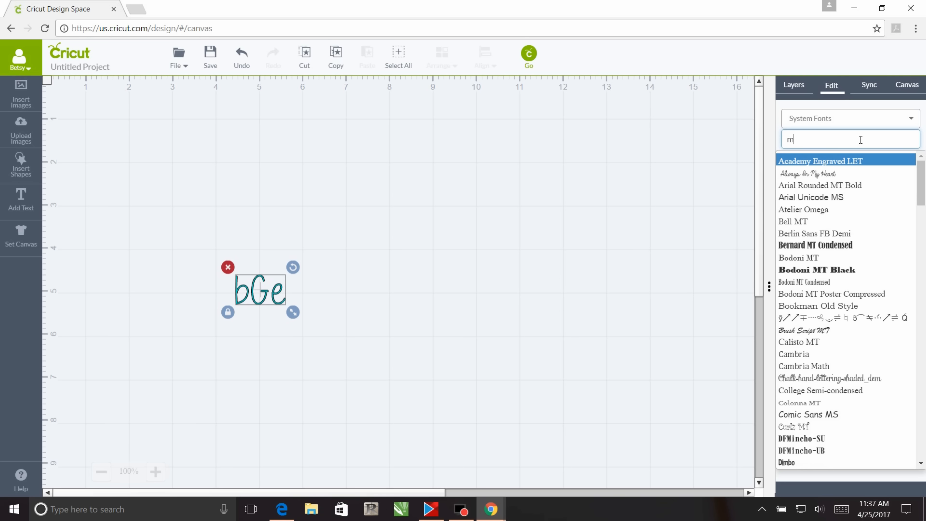
text(o)
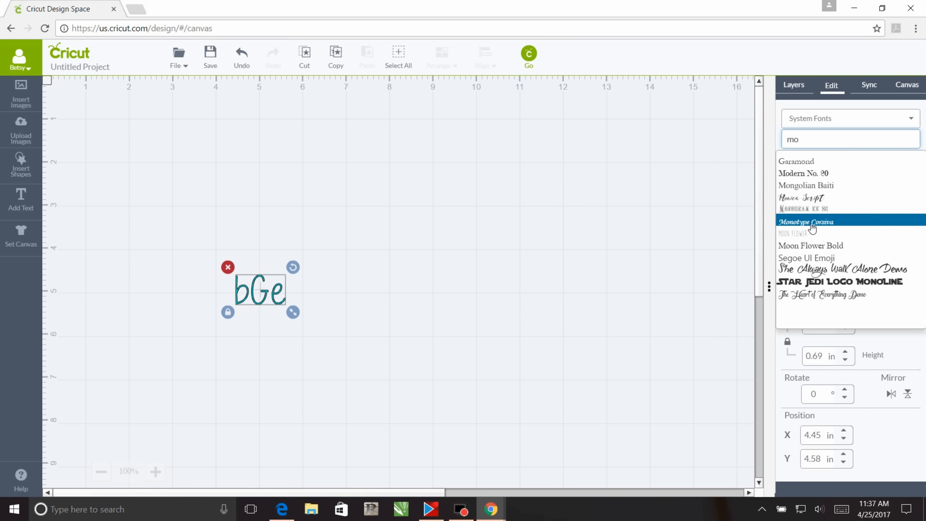
click(814, 209)
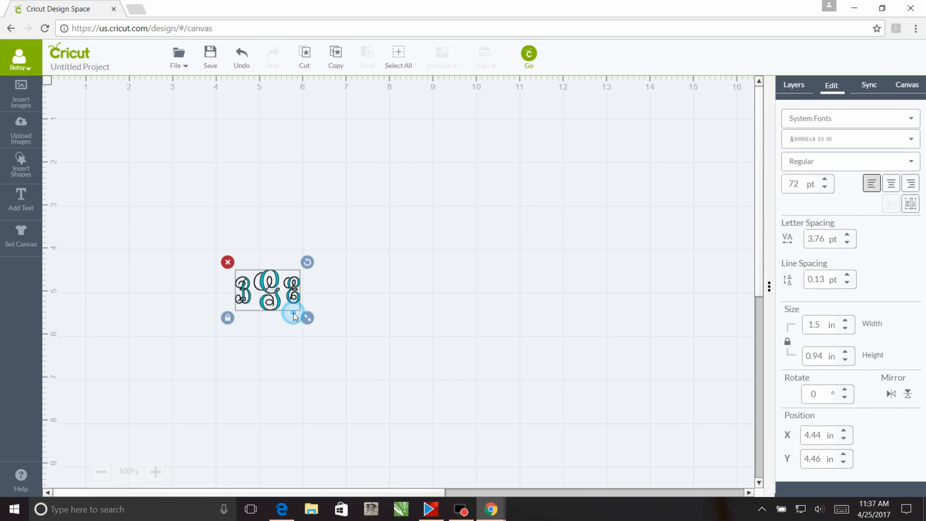
Step: Enlarge the monogram to about 6.9 in wide by 4.33 in high and move it to about X 5.14 in, Y 2.1 in
drag(290, 309, 357, 347)
click(278, 302)
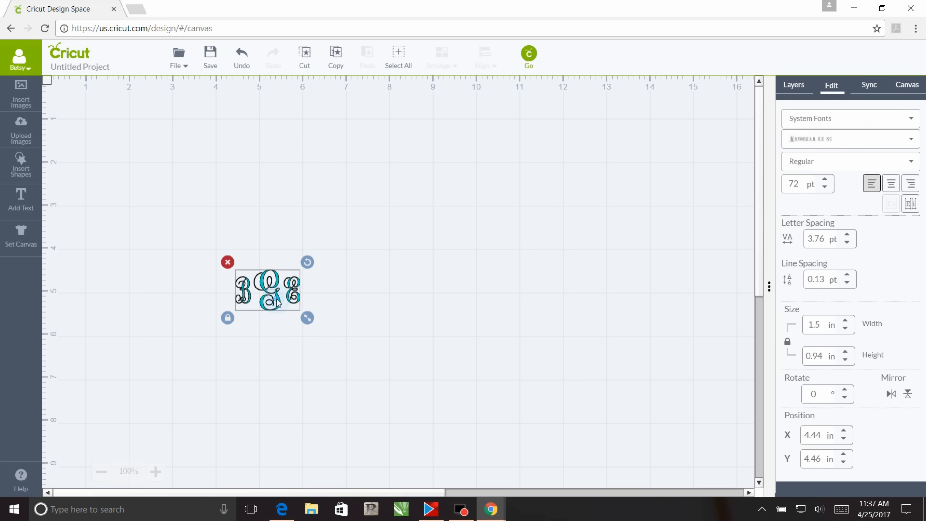
drag(308, 320, 569, 471)
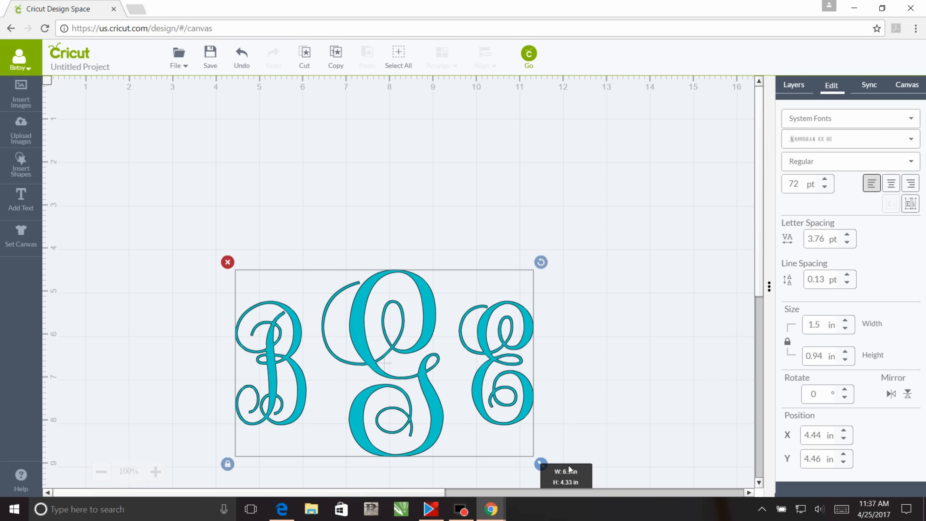
drag(426, 383, 457, 257)
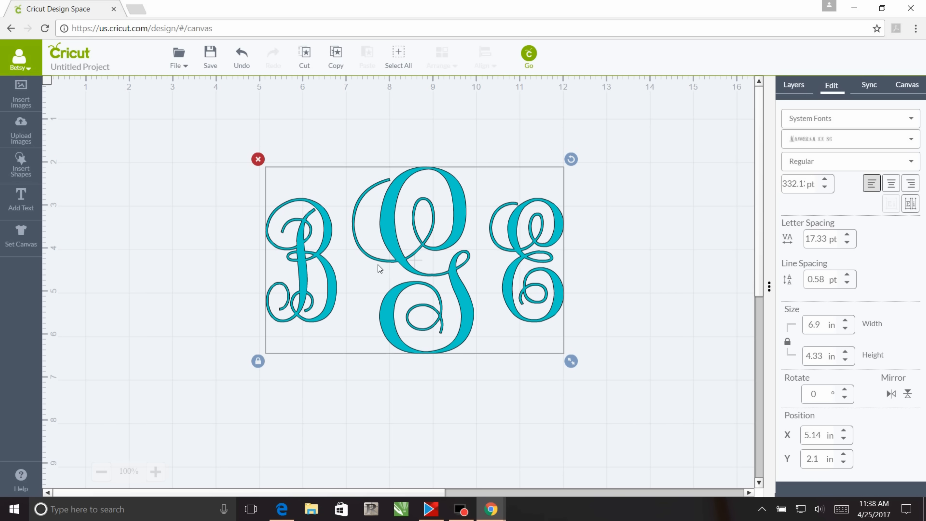
Step: Ungroup the monogram and select the E, G and B one at a time to check that they are separate
right_click(399, 243)
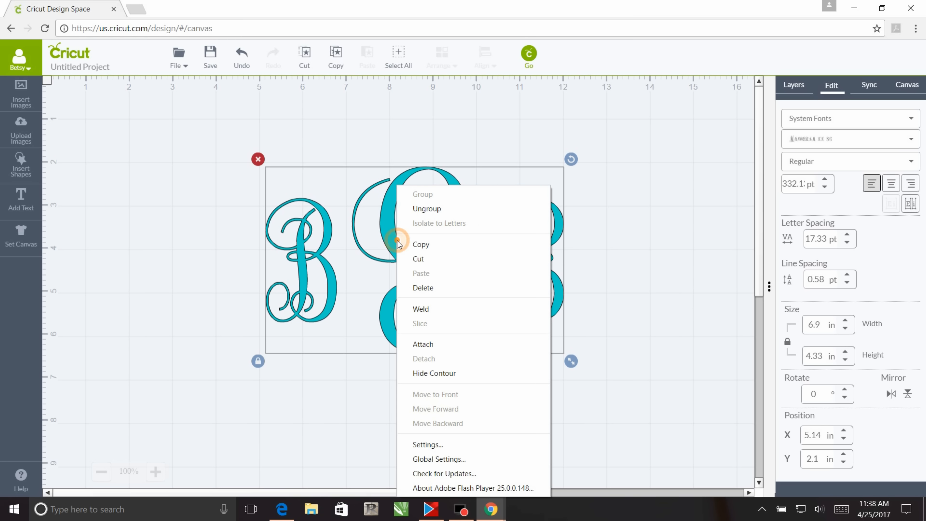
click(417, 209)
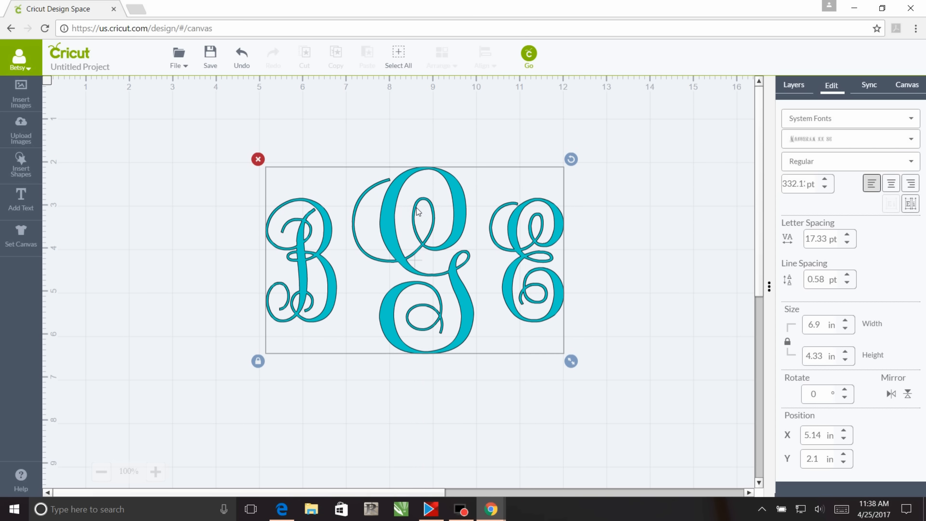
click(519, 261)
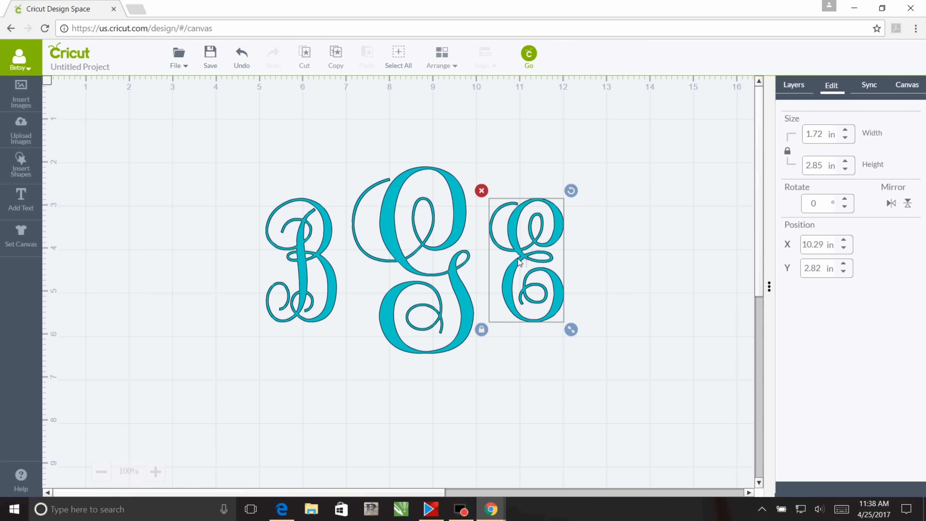
click(433, 270)
click(323, 271)
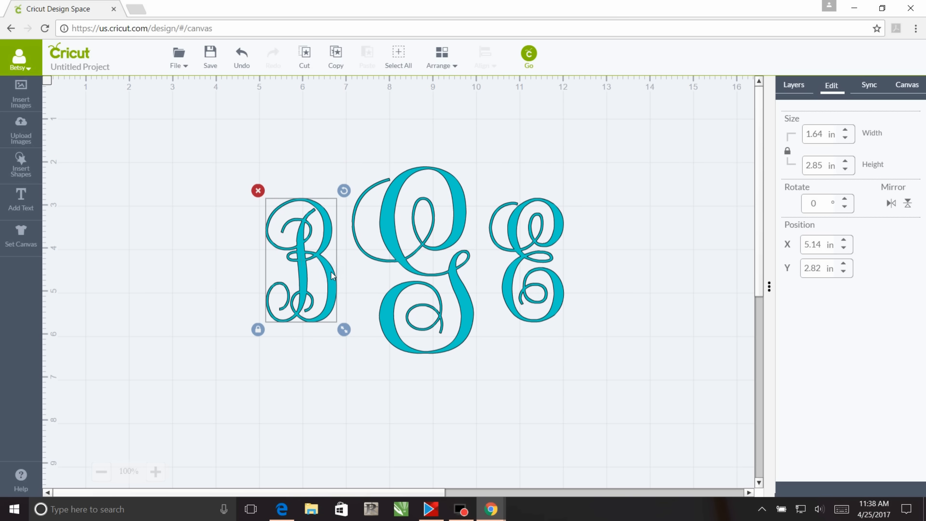
Step: Move the E to about X 9.71 in and the B to about X 5.61 in, against the G, and center all three letters vertically
drag(513, 252, 491, 250)
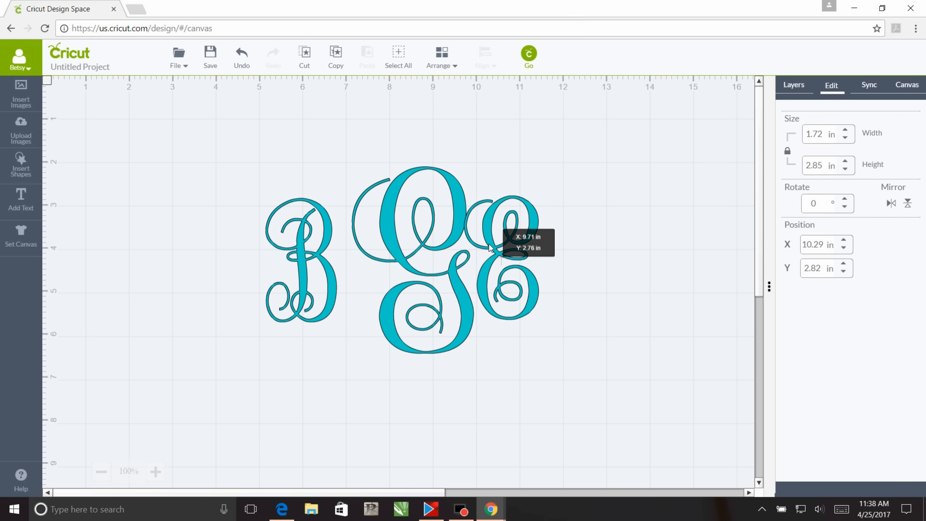
drag(335, 274, 356, 272)
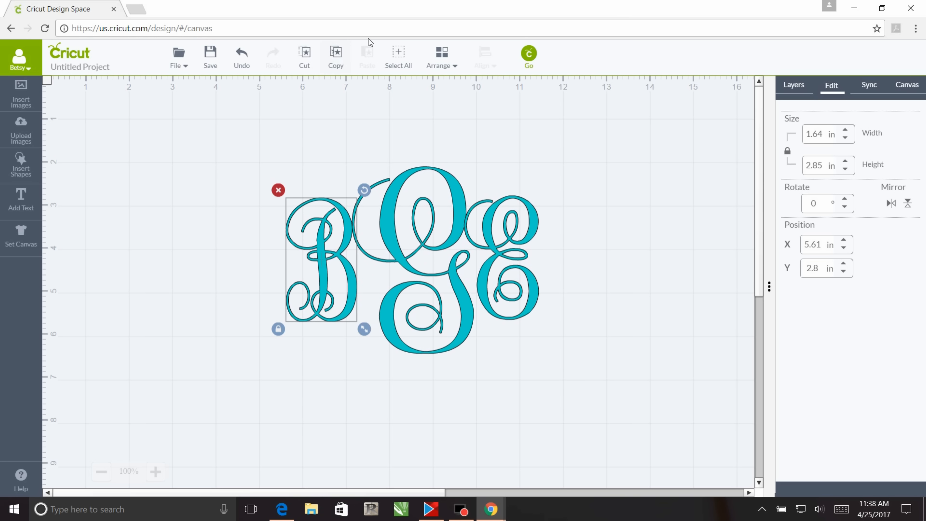
click(401, 56)
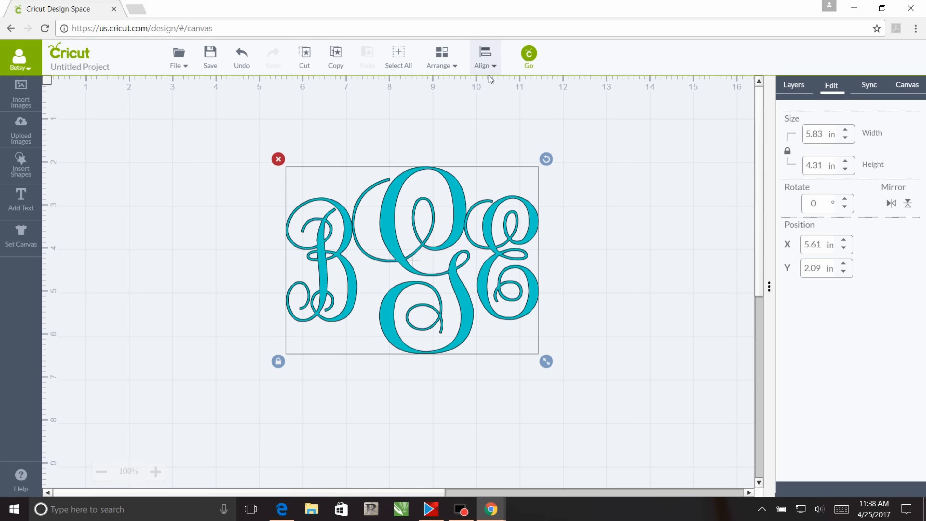
click(500, 65)
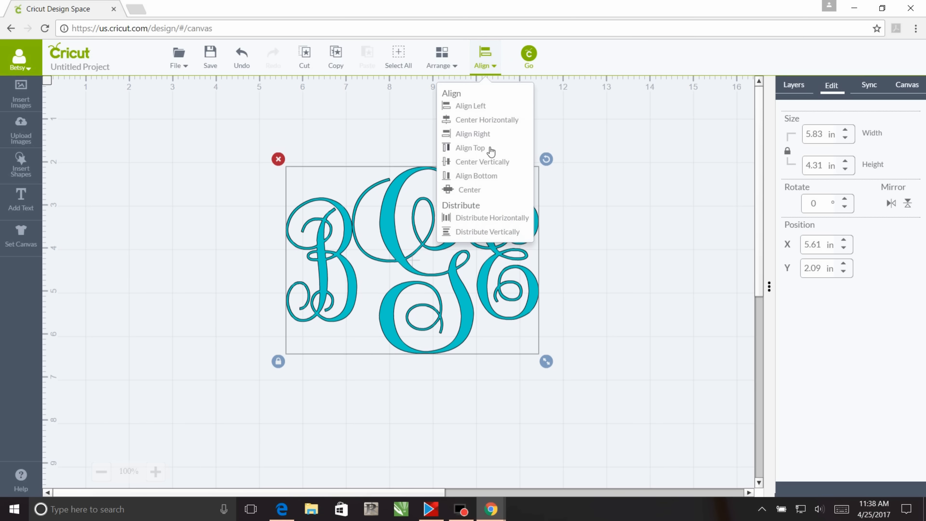
click(488, 160)
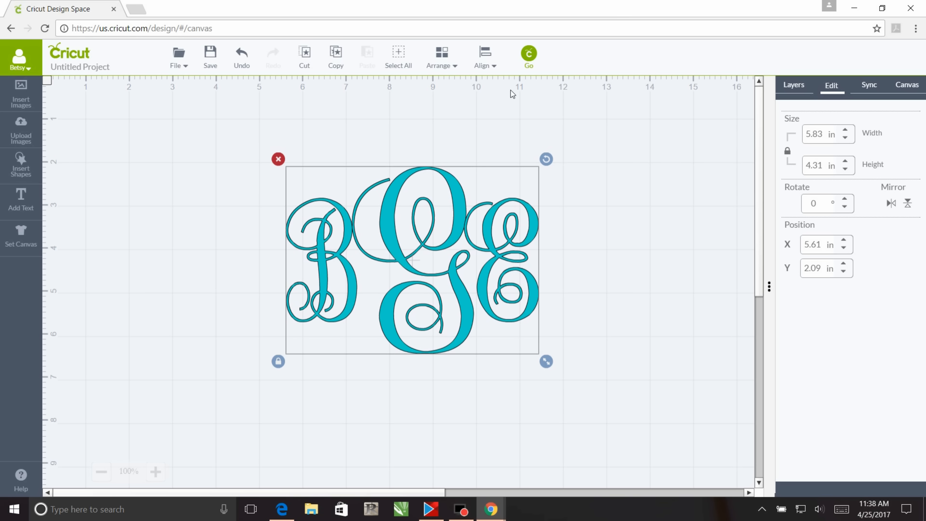
Step: Preview how the separate letters are laid out on the cutting mat and return to the canvas
click(532, 59)
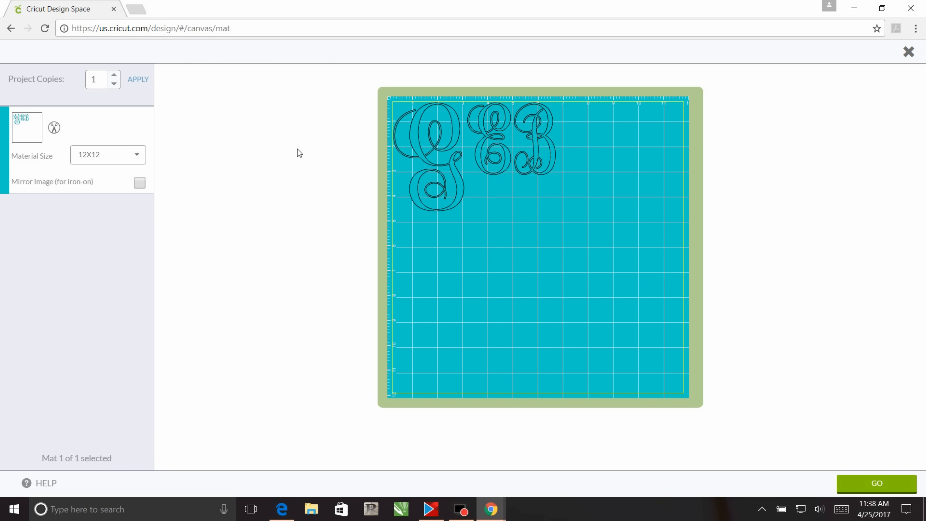
click(909, 52)
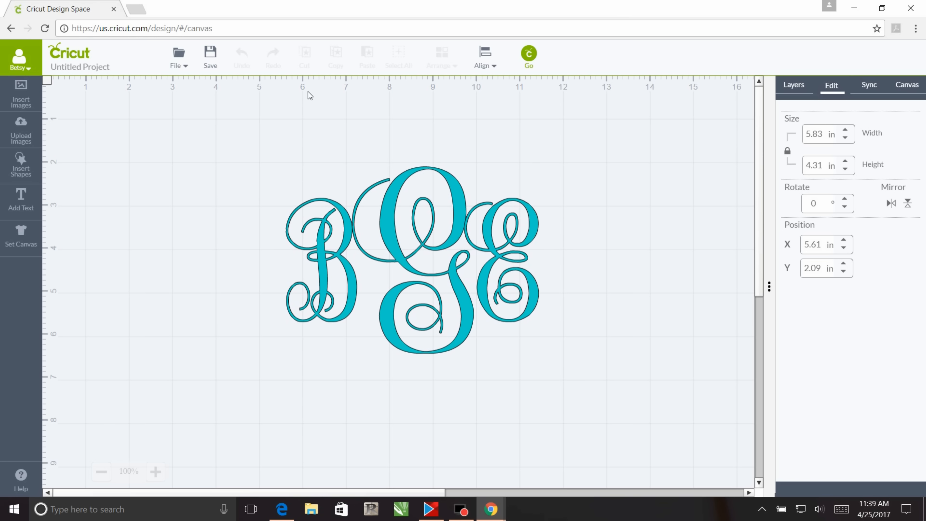
Step: Select all three monogram letters and attach them so they keep their arrangement for cutting
click(269, 143)
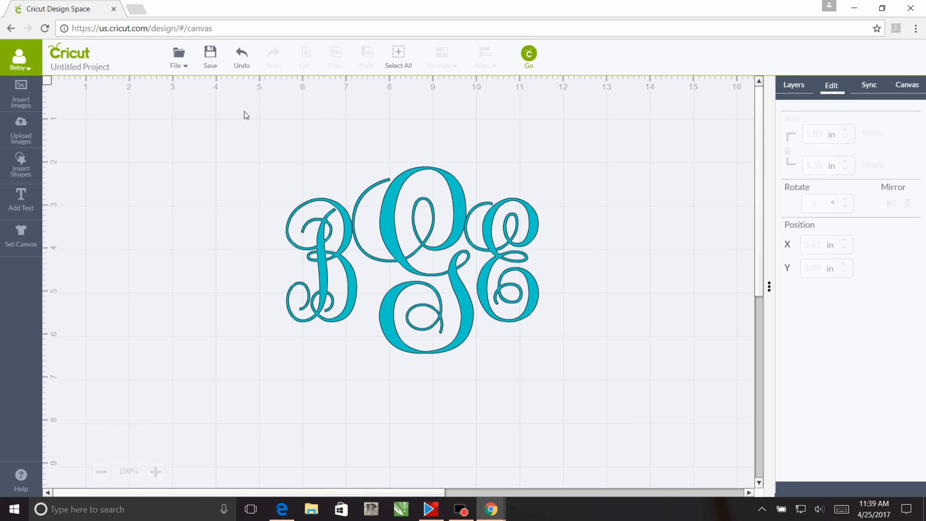
drag(243, 109, 601, 399)
click(802, 90)
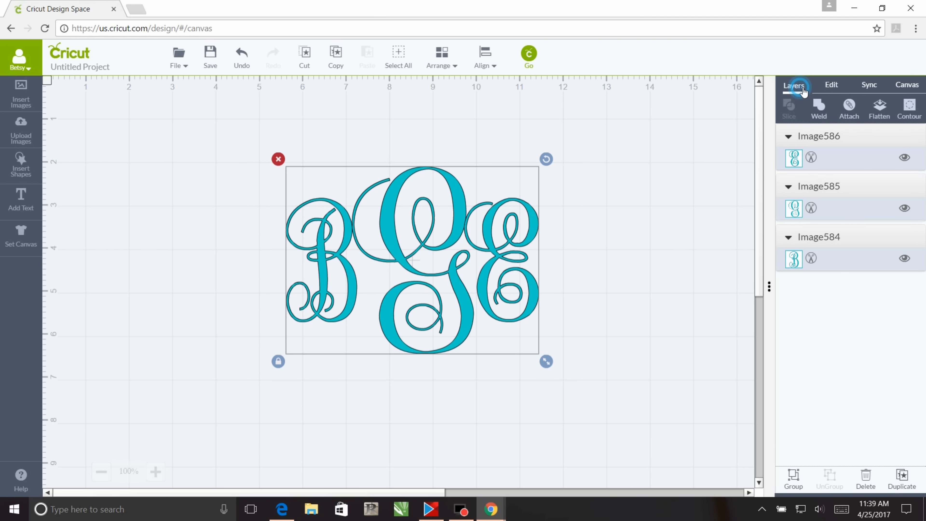
click(850, 109)
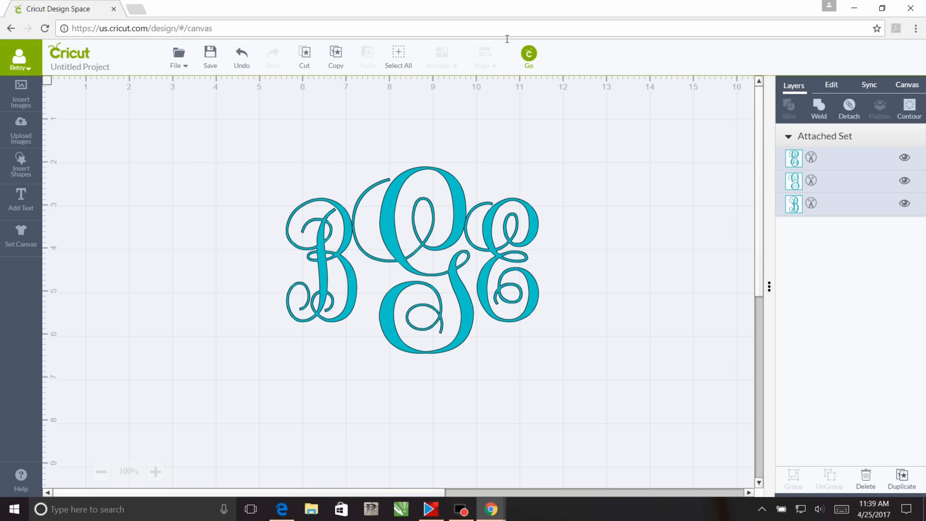
Step: Preview the attached monogram's layout on the cutting mat and return to the canvas
click(537, 65)
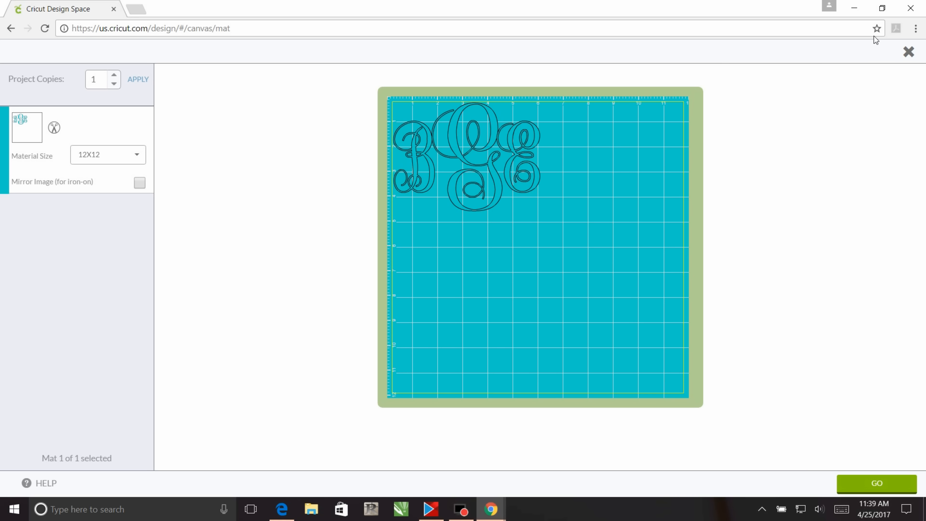
click(908, 52)
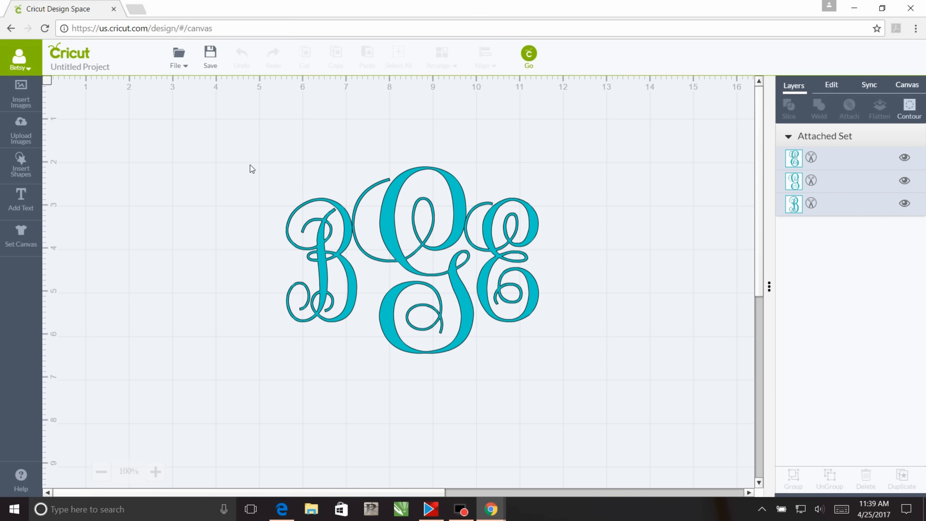
Step: Weld the attached monogram letters into a single image
click(398, 246)
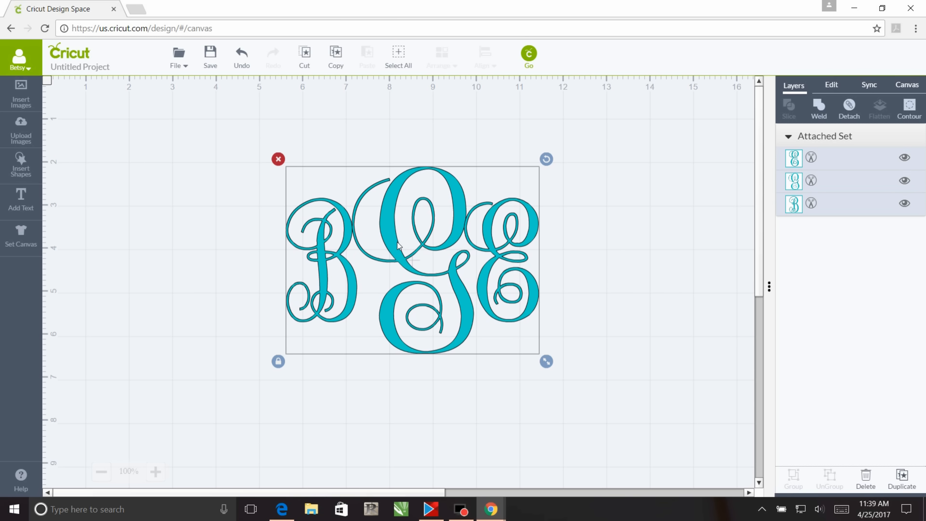
click(819, 116)
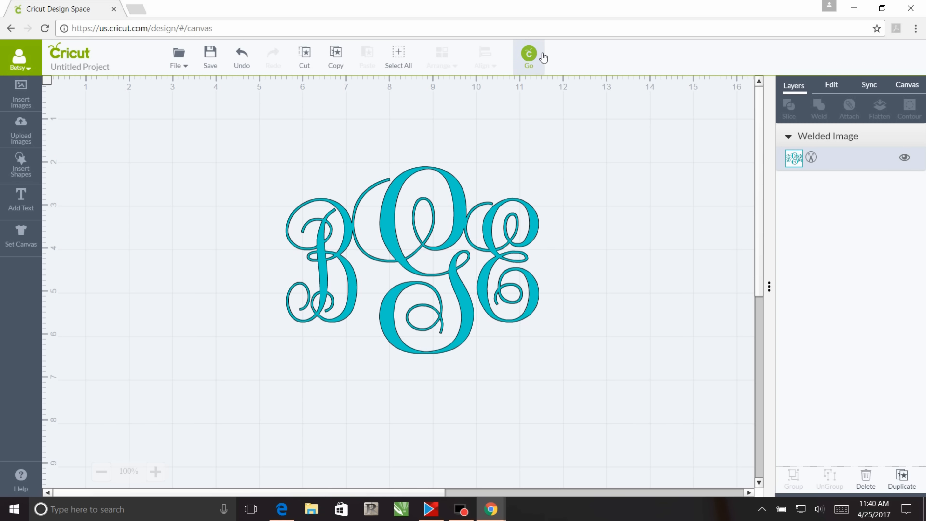
Step: Open the mat preview for the welded monogram, turn on Mirror Image for iron-on, and proceed to the cutting stage
click(528, 54)
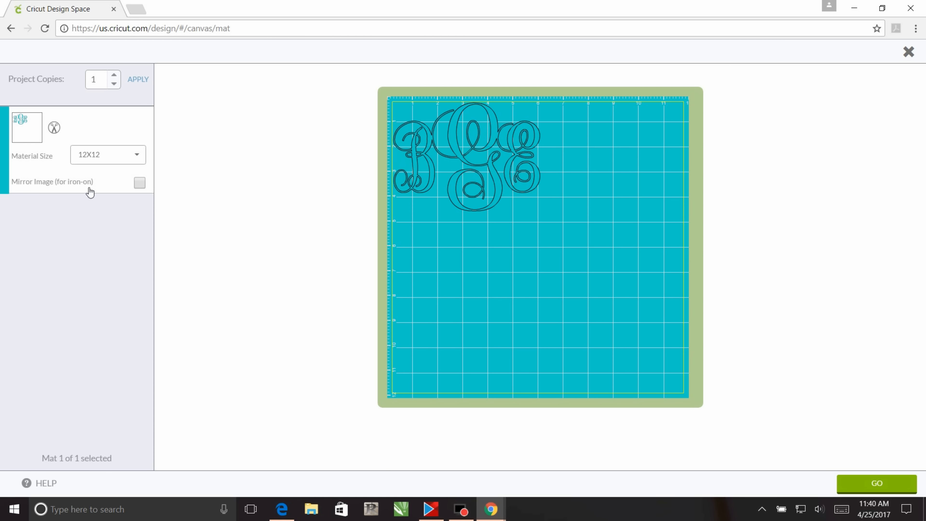
click(139, 182)
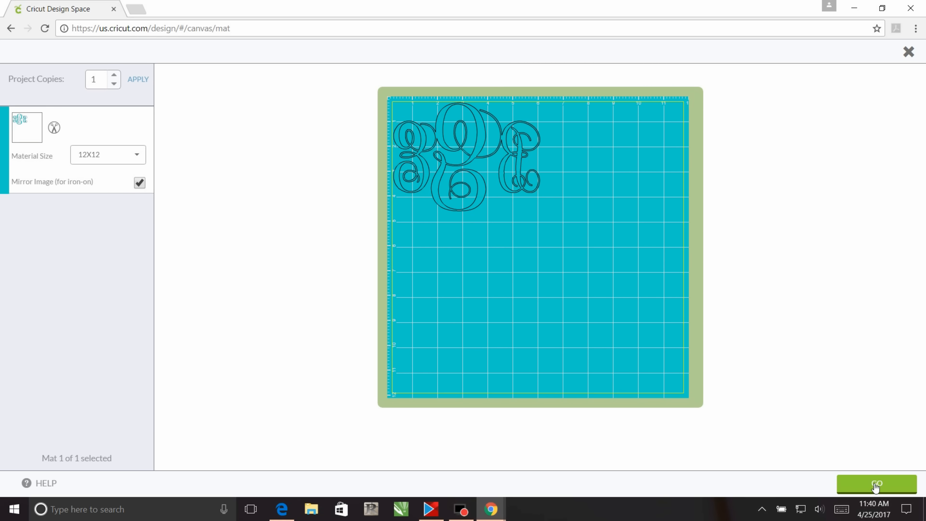
click(876, 486)
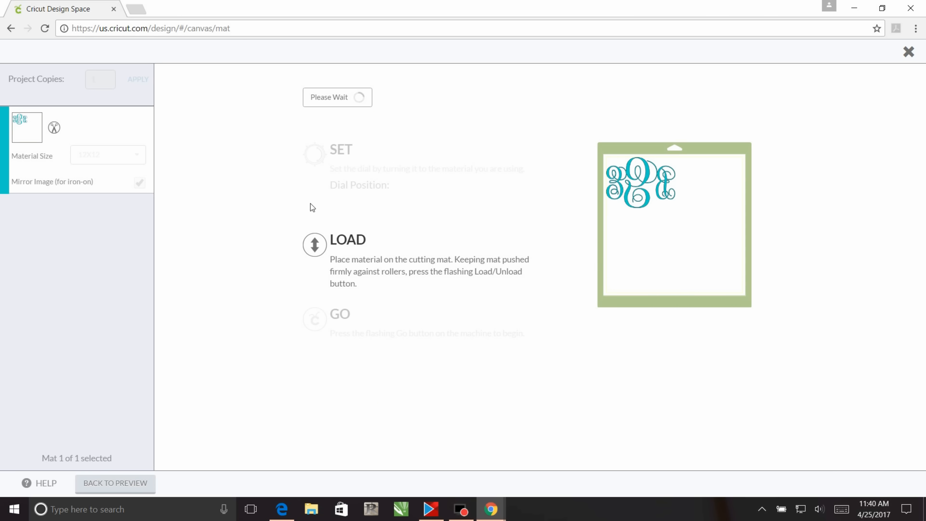